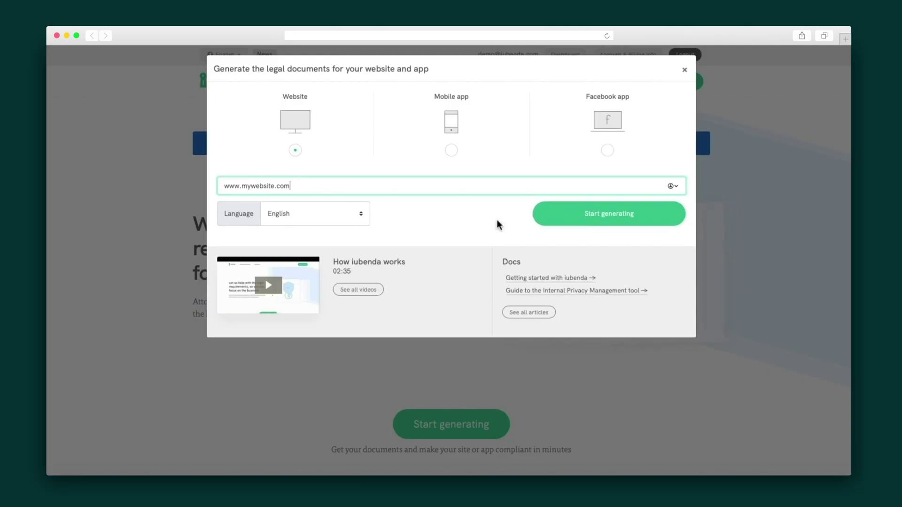
left_click(578, 228)
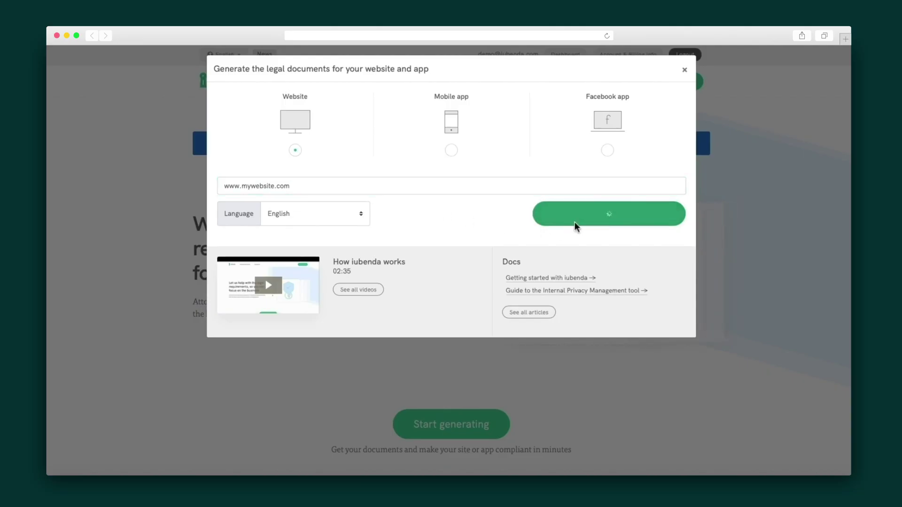
scroll(575, 221, "down", 3)
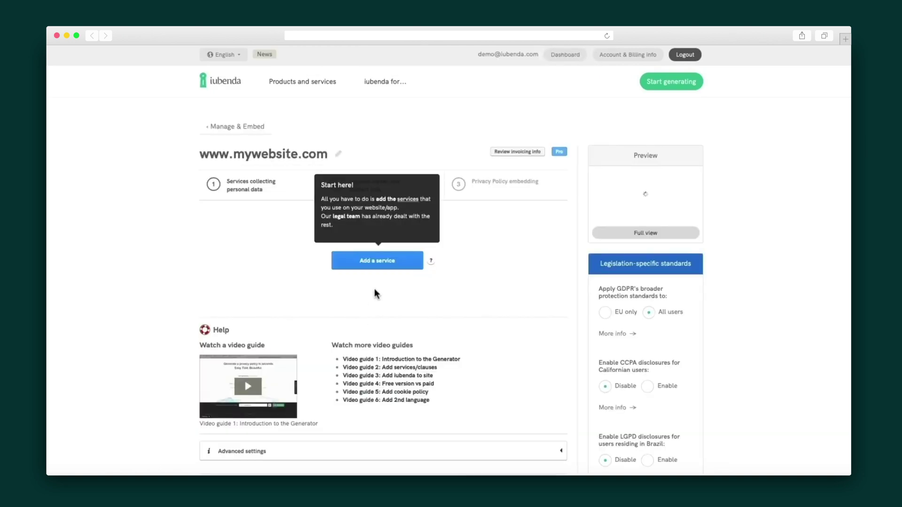
Filter the service list for 'apple pay' and add Apple Pay to the privacy policy.
left_click(377, 264)
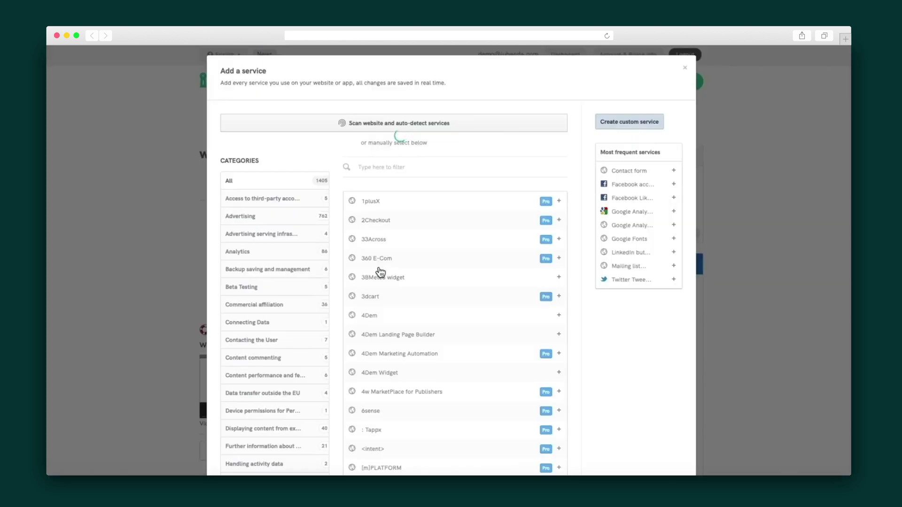
left_click(368, 168)
type("apple pay")
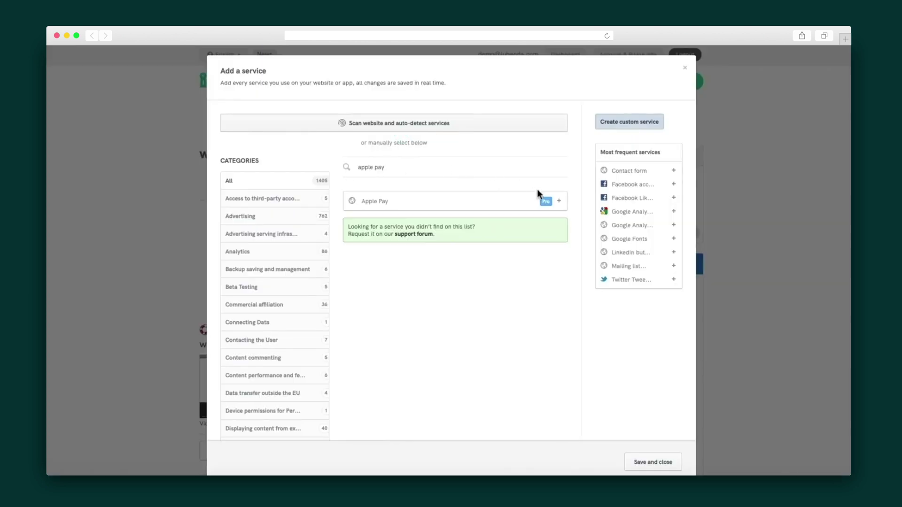
left_click(559, 202)
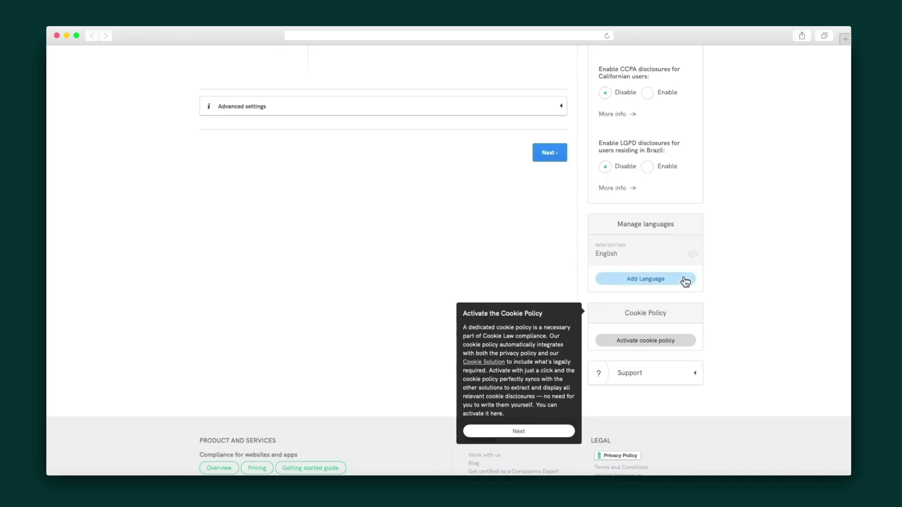
Bring up the Add Language list under Manage languages.
left_click(685, 281)
Activate the cookie policy, review its direct link, embed and footer widget codes, and begin the banner logo upload.
scroll(732, 319, "down", 2)
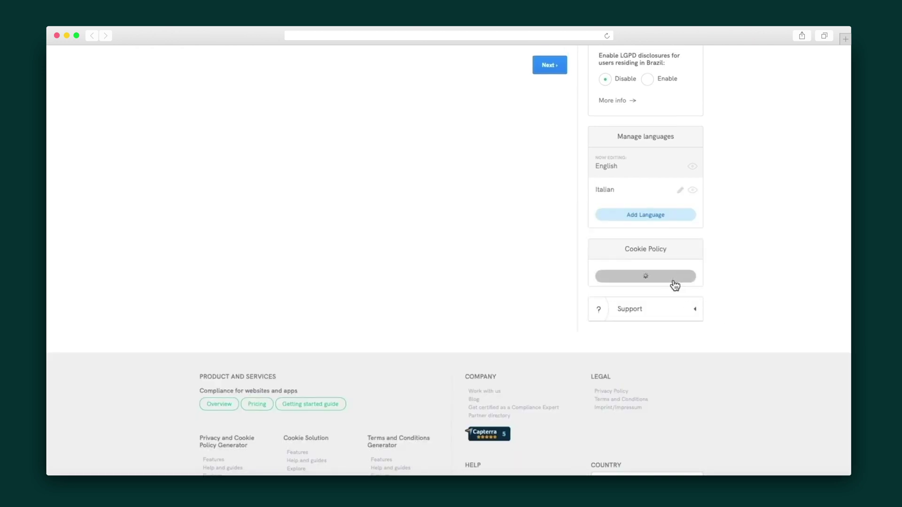
left_click(674, 281)
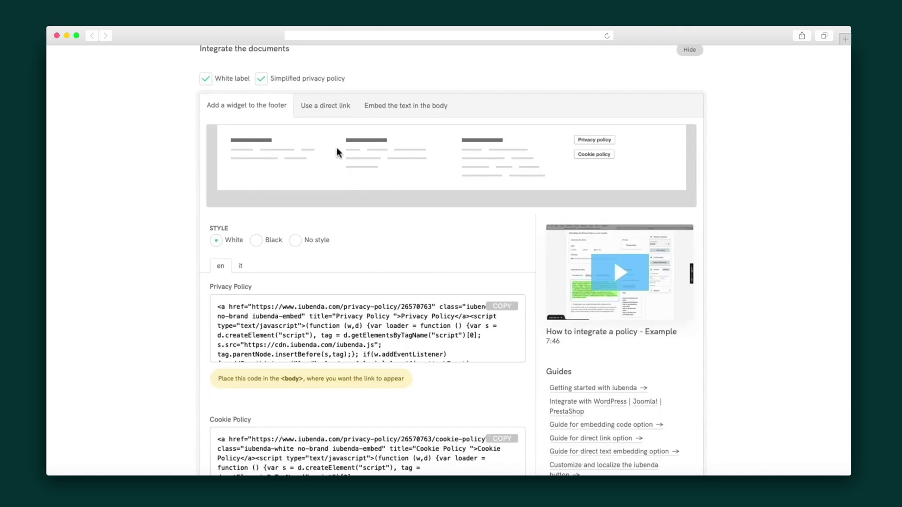
left_click(329, 115)
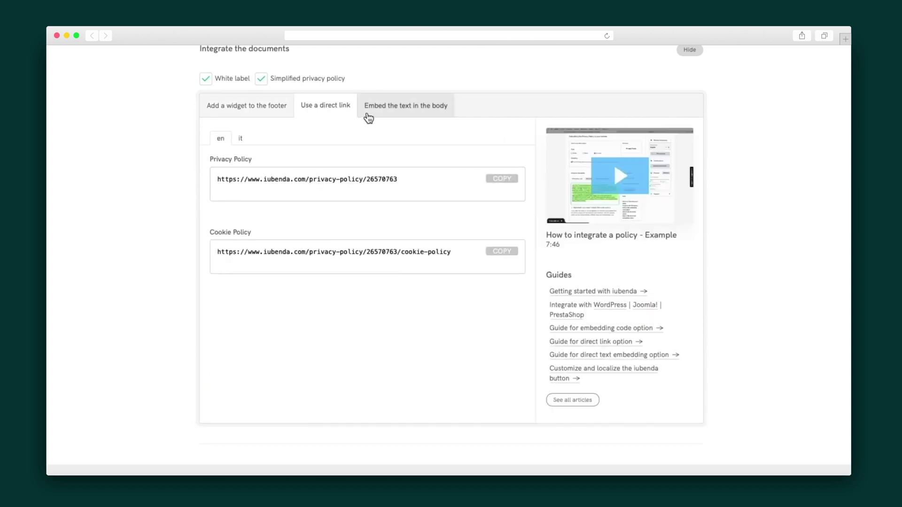
left_click(369, 116)
left_click(289, 113)
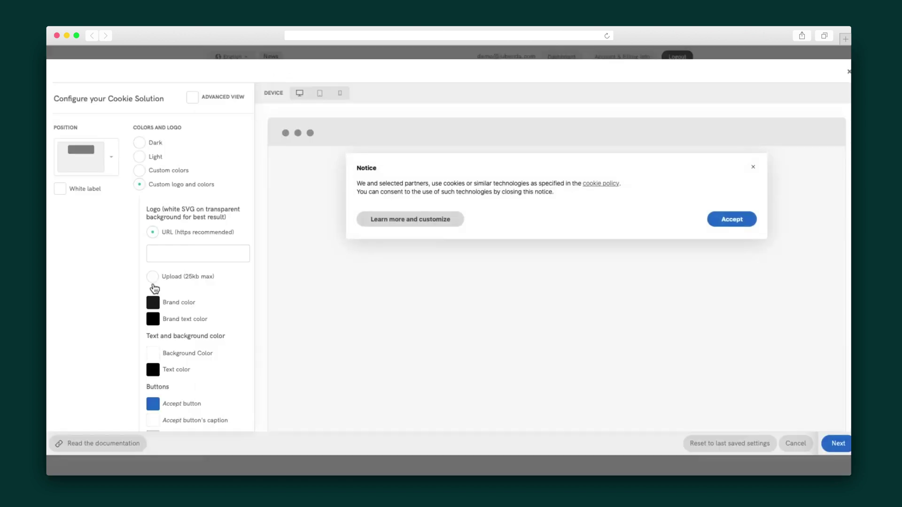
left_click(155, 288)
Use yourlogo_white.png as the banner logo and set a navy brand colour plus brand text colour.
left_click(394, 71)
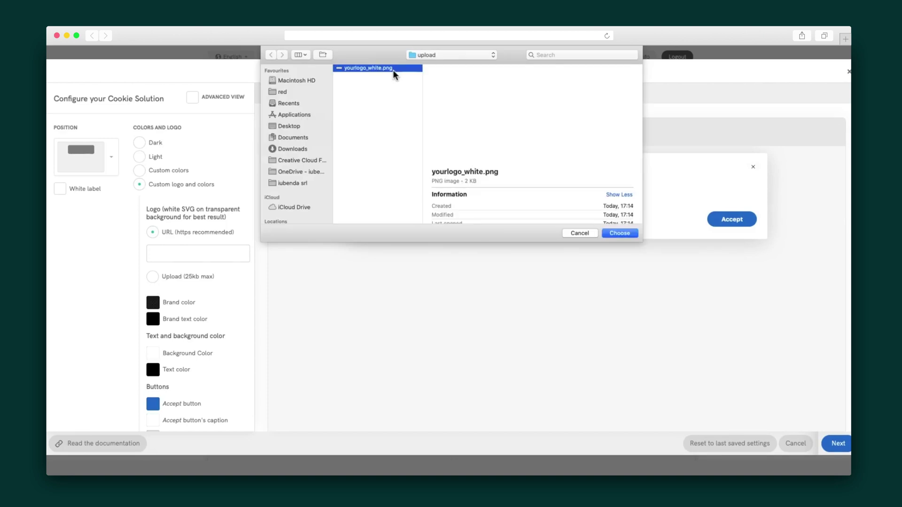
left_click(619, 233)
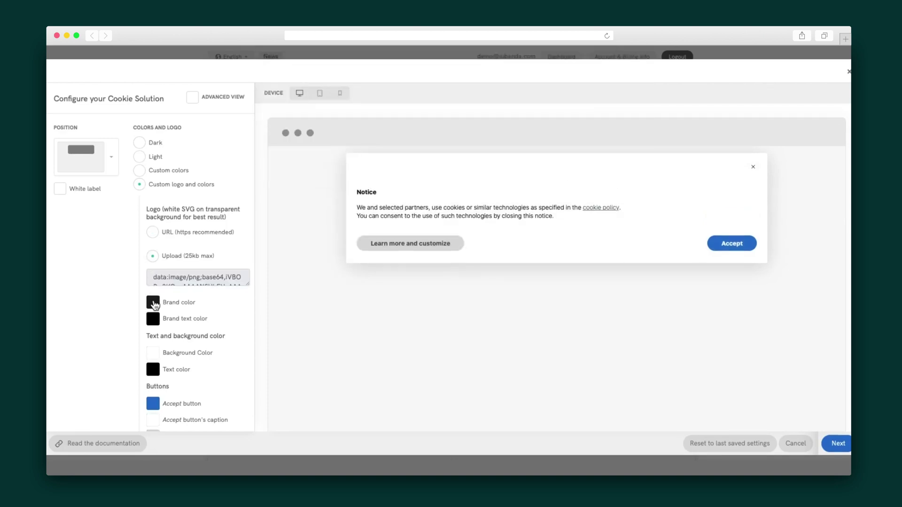
left_click(152, 302)
key("super+v")
left_click(120, 403)
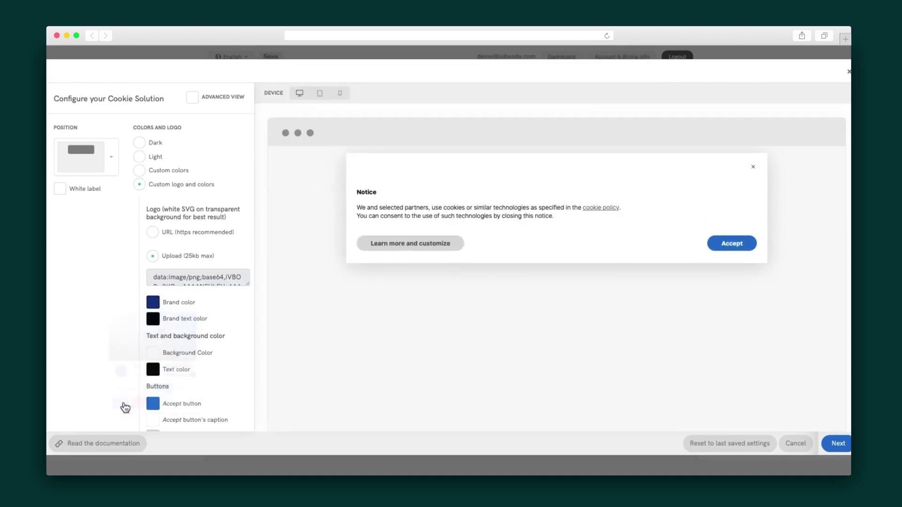
left_click(152, 319)
left_click(121, 420)
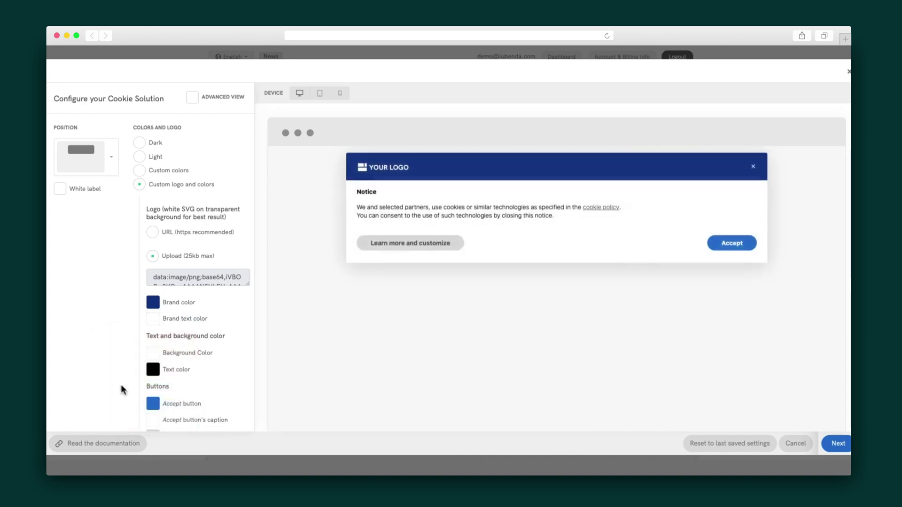
Set the banner's Accept button colour to green.
scroll(207, 366, "down", 3)
left_click(153, 303)
key("super+v")
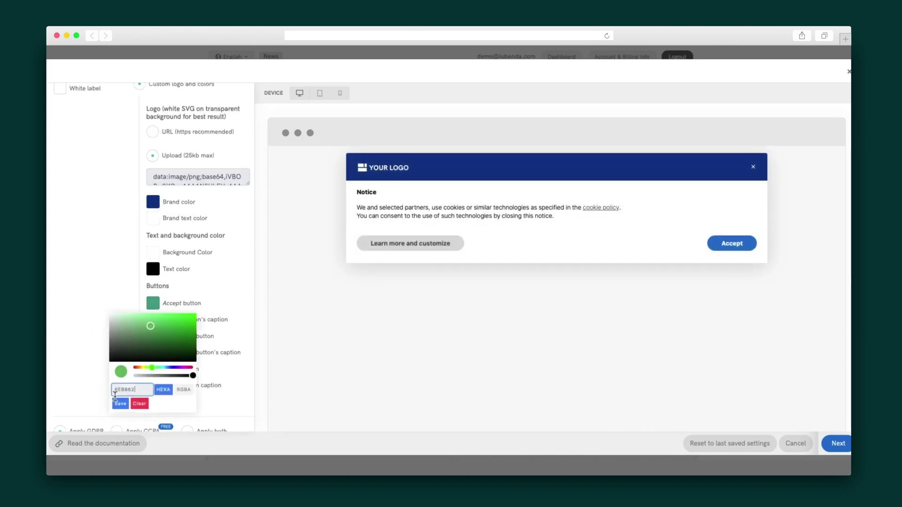
left_click(121, 403)
Reset the banner Style CSS to Default and start a custom consent button caption.
scroll(123, 326, "down", 5)
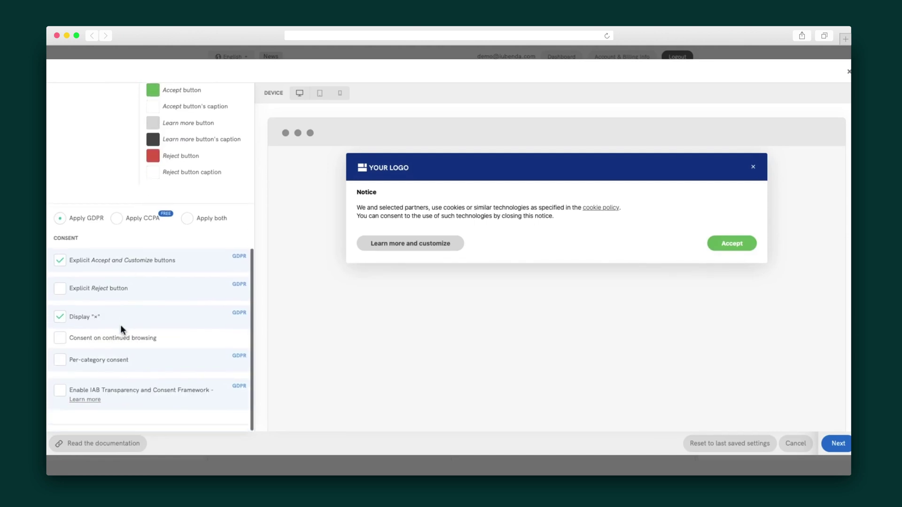
left_click(104, 202)
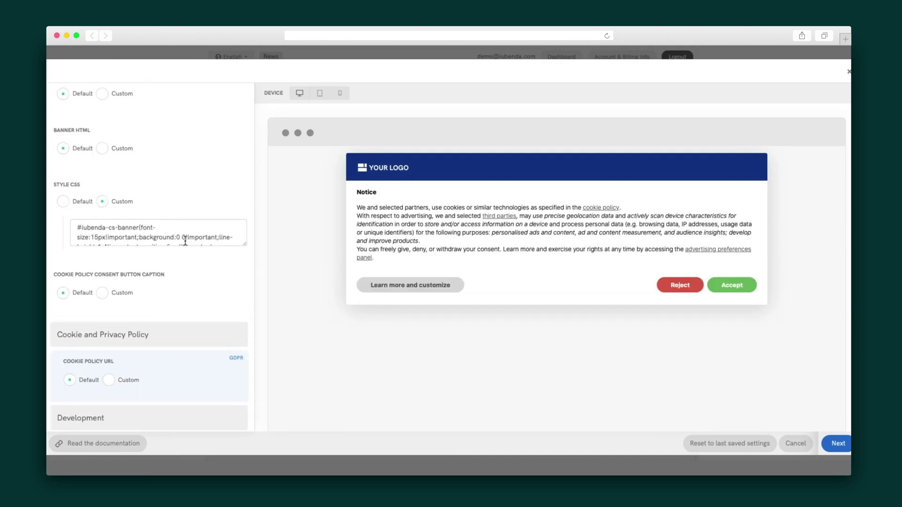
scroll(185, 241, "down", 10)
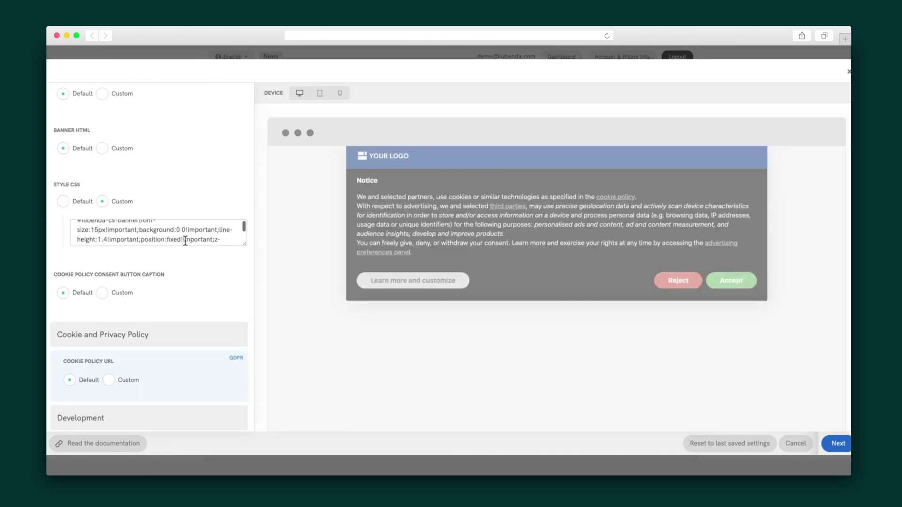
scroll(185, 241, "down", 1)
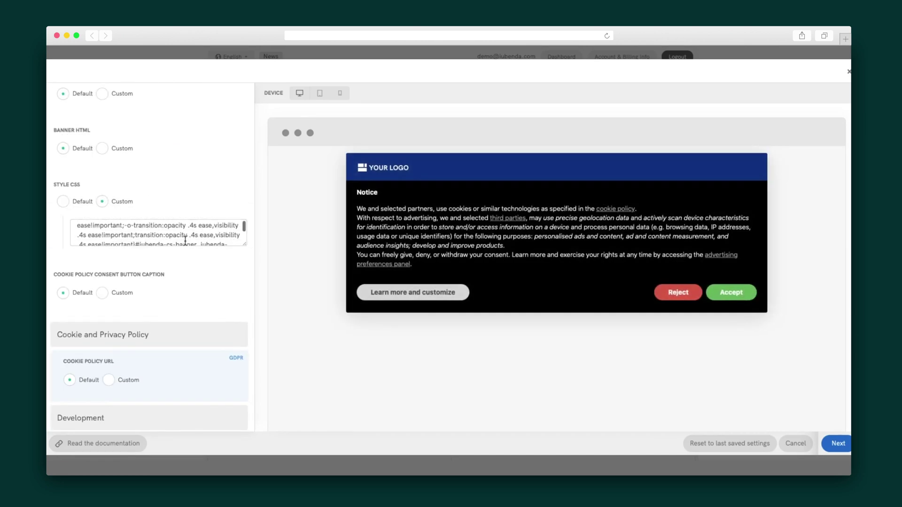
left_click(63, 201)
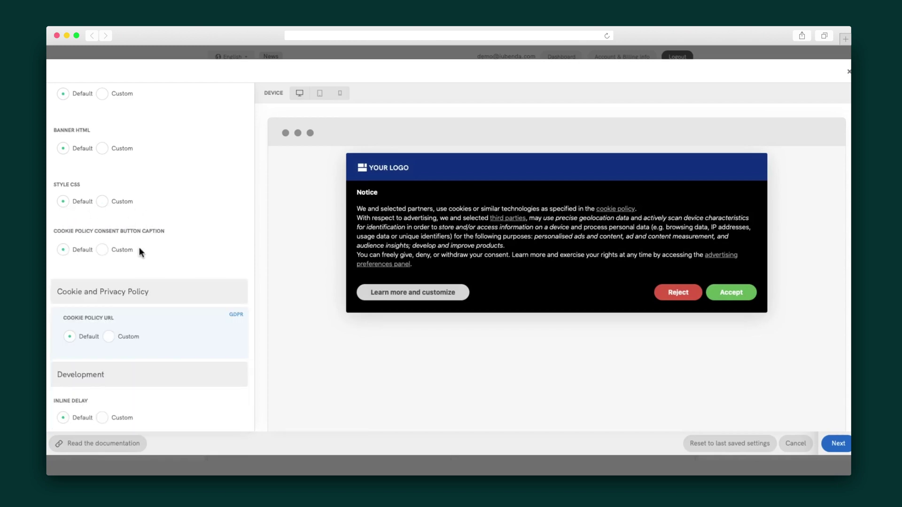
left_click(103, 250)
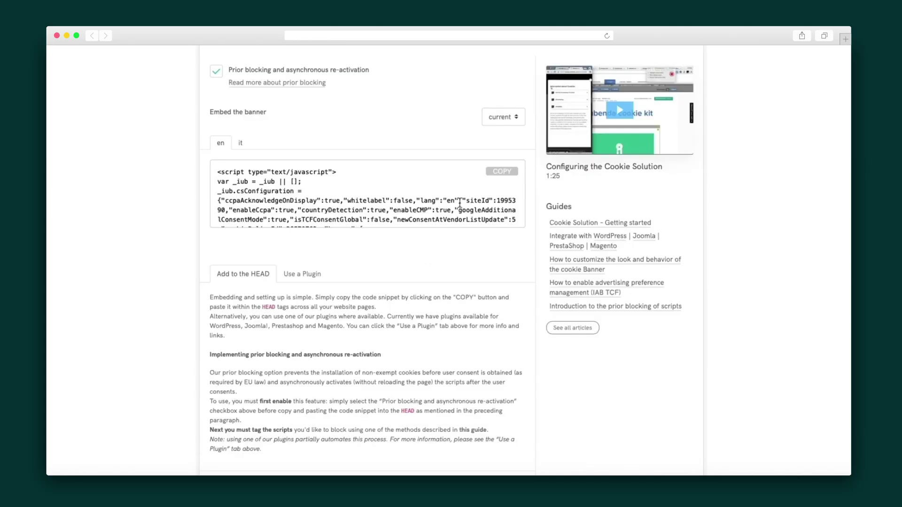
Browse the Use a Plugin integration guides for the cookie banner code.
left_click(324, 275)
scroll(392, 301, "down", 5)
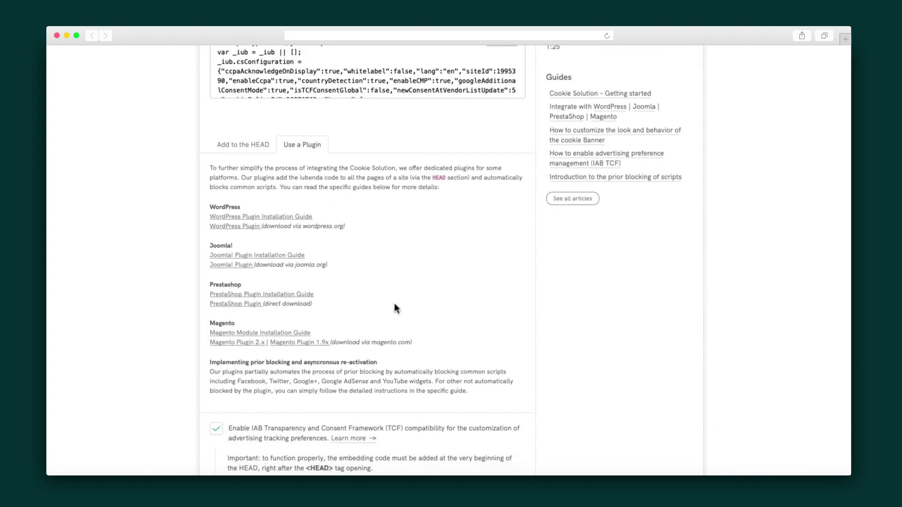
scroll(394, 303, "up", 2)
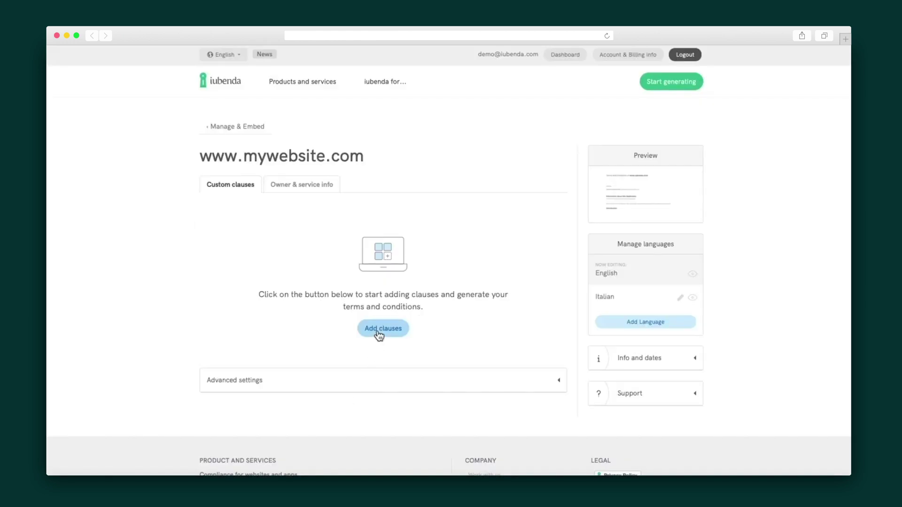
Add the Account registration clause to the Terms and Conditions and read its optional sign-up help.
left_click(379, 332)
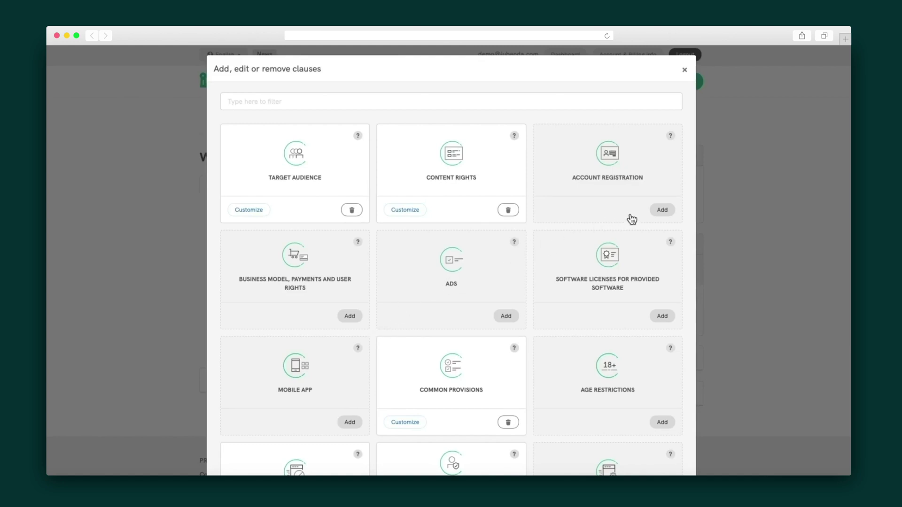
left_click(663, 210)
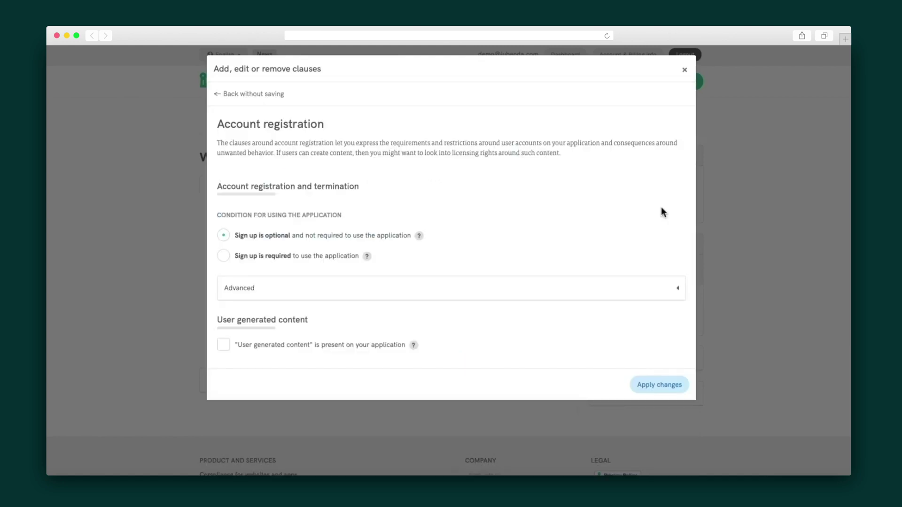
left_click(419, 237)
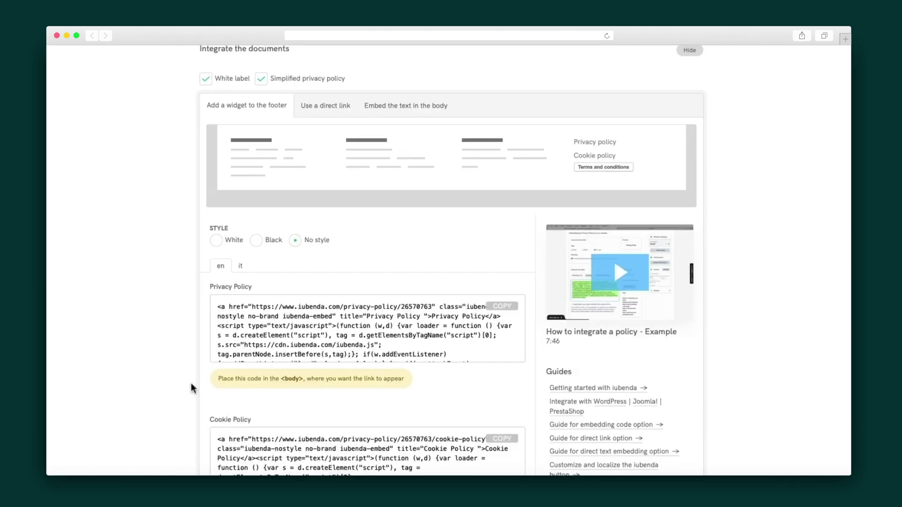
scroll(193, 388, "down", 4)
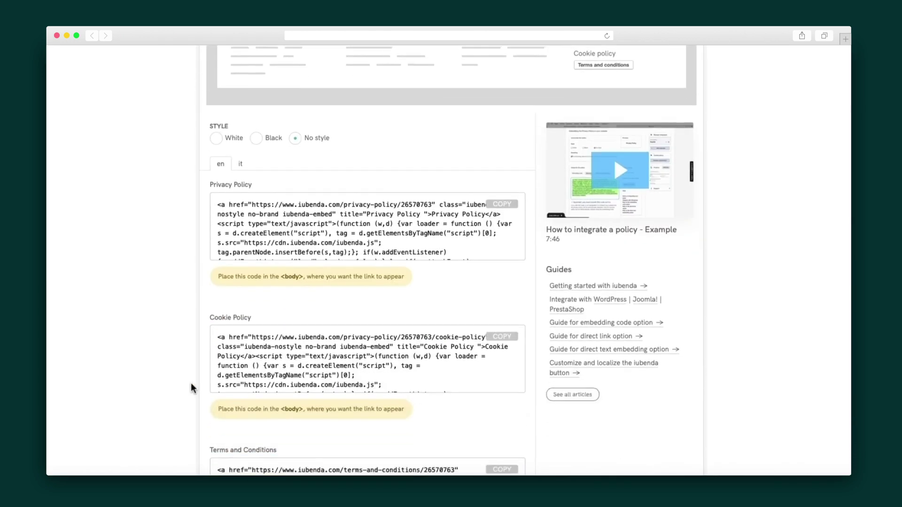
scroll(190, 382, "down", 2)
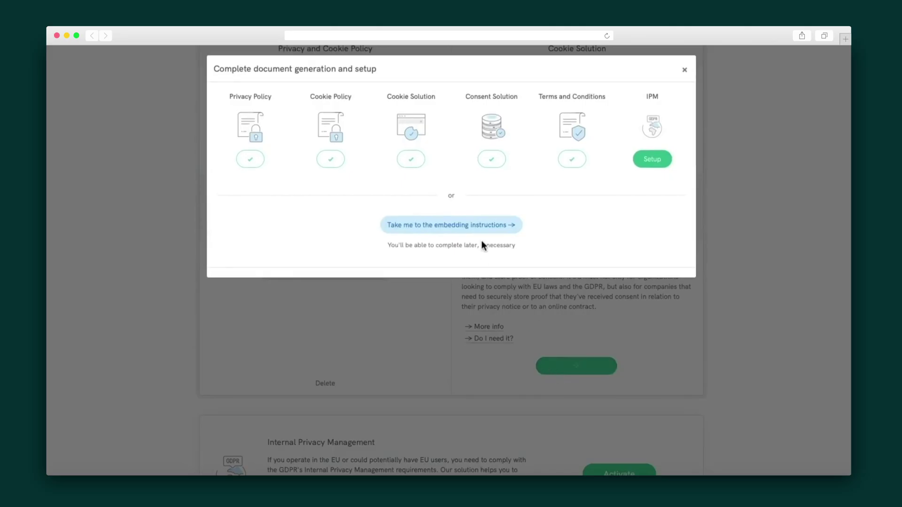
In the Consent Solution dashboard, view the Subjects, Legal Notices and Consents tabs and the search filters.
left_click(478, 231)
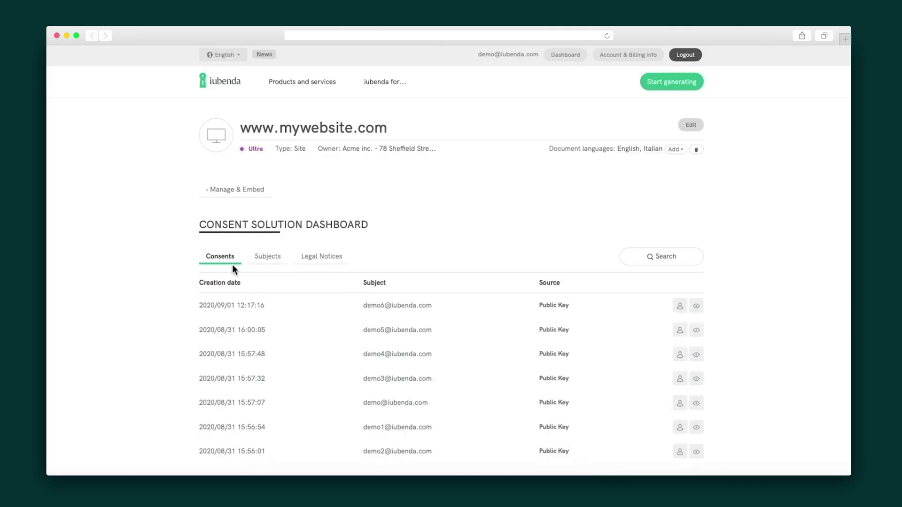
left_click(269, 266)
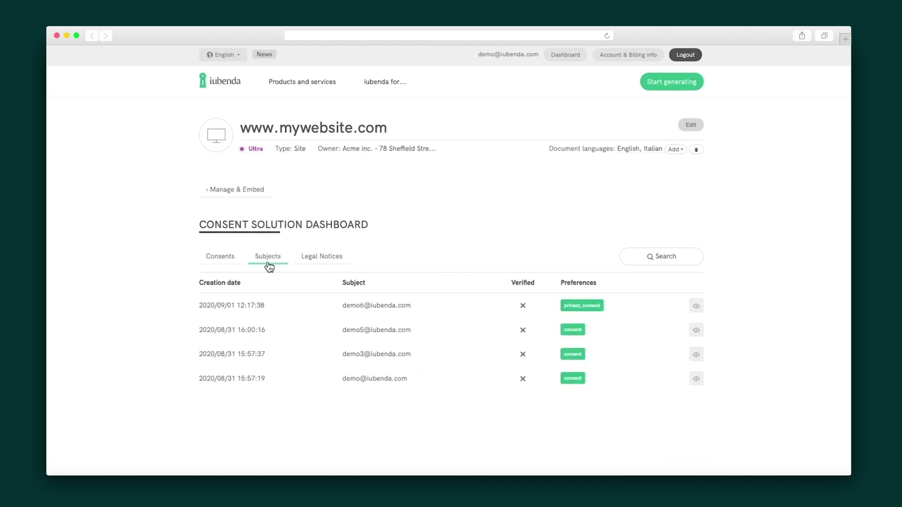
left_click(317, 266)
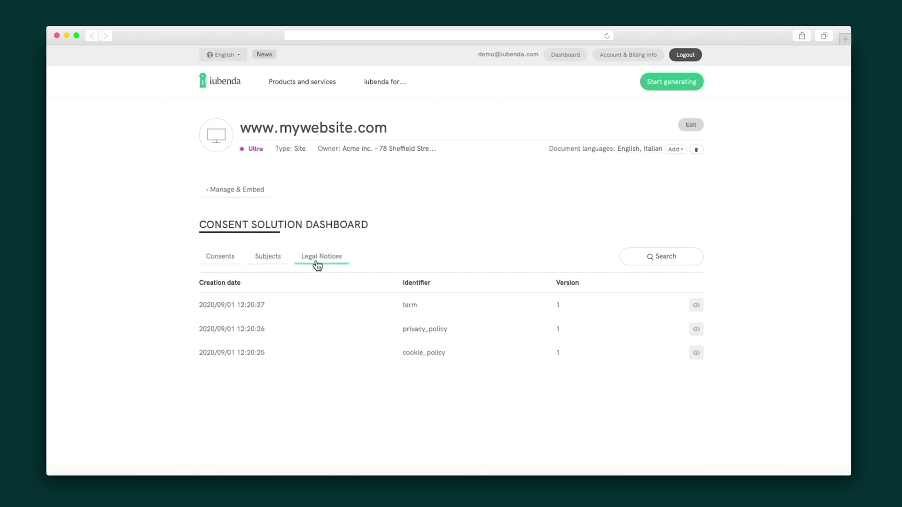
left_click(238, 262)
left_click(662, 256)
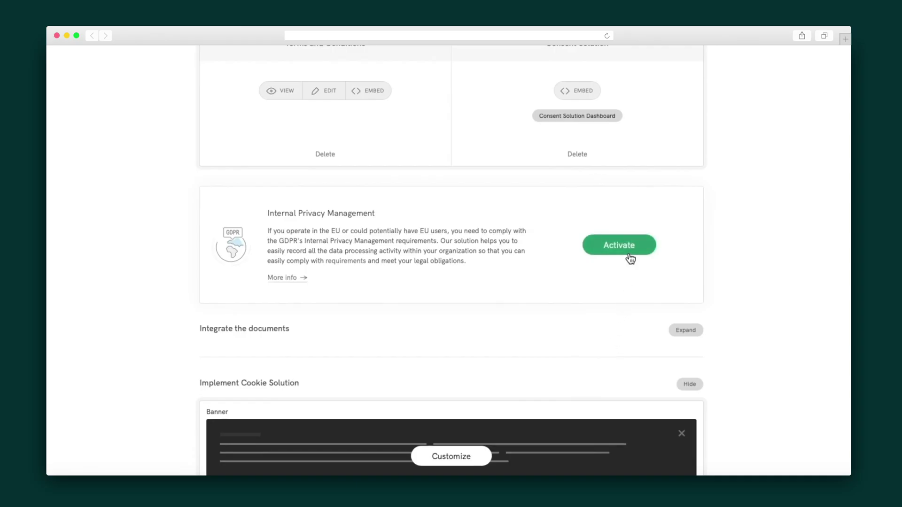
Activate Internal Privacy Management with a new project named 'My business'.
left_click(629, 256)
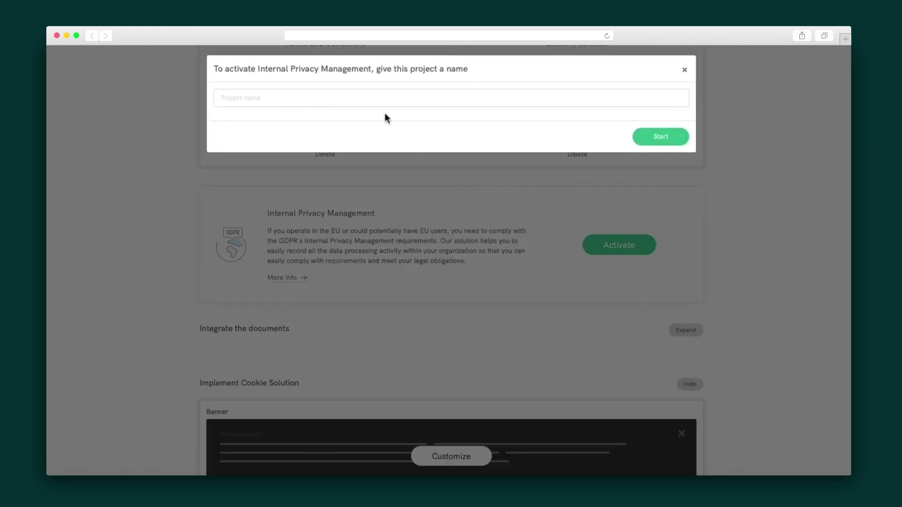
left_click(376, 104)
type("My b")
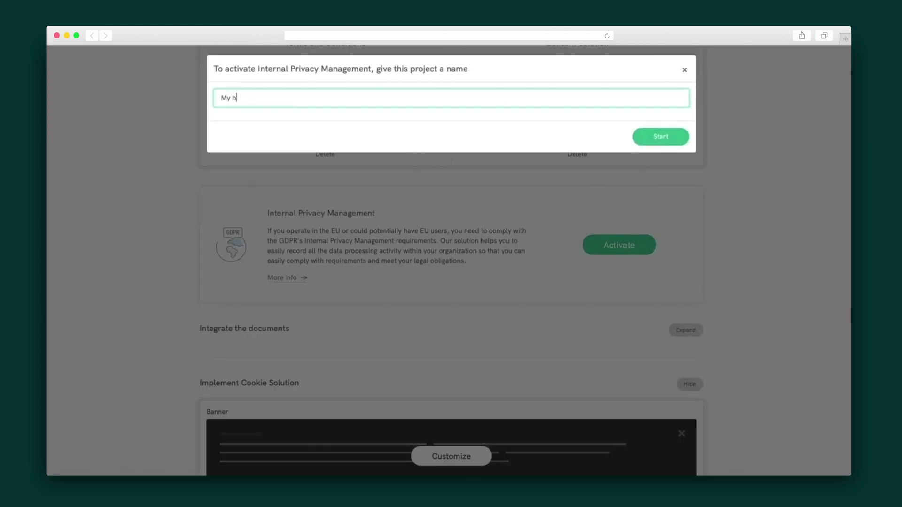
type("usiness")
left_click(676, 142)
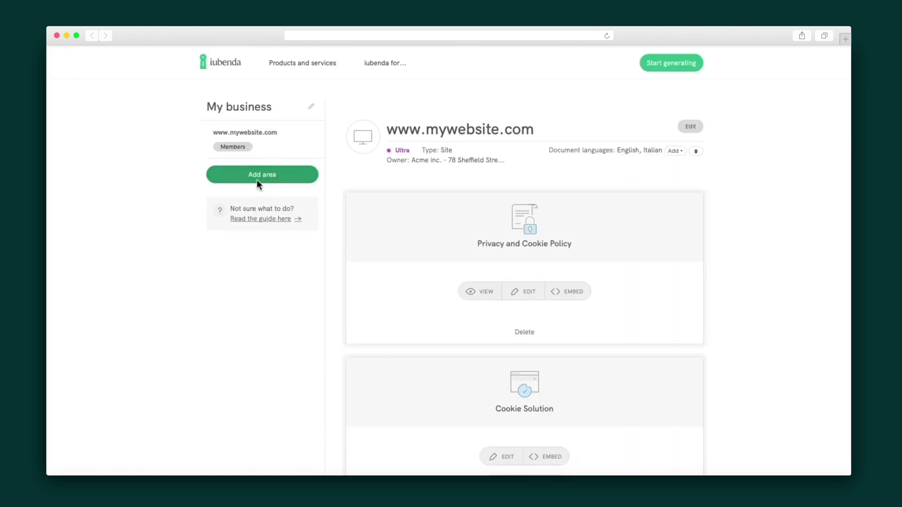
Create a custom area and add the Payroll processed internally service to it.
left_click(256, 179)
left_click(512, 282)
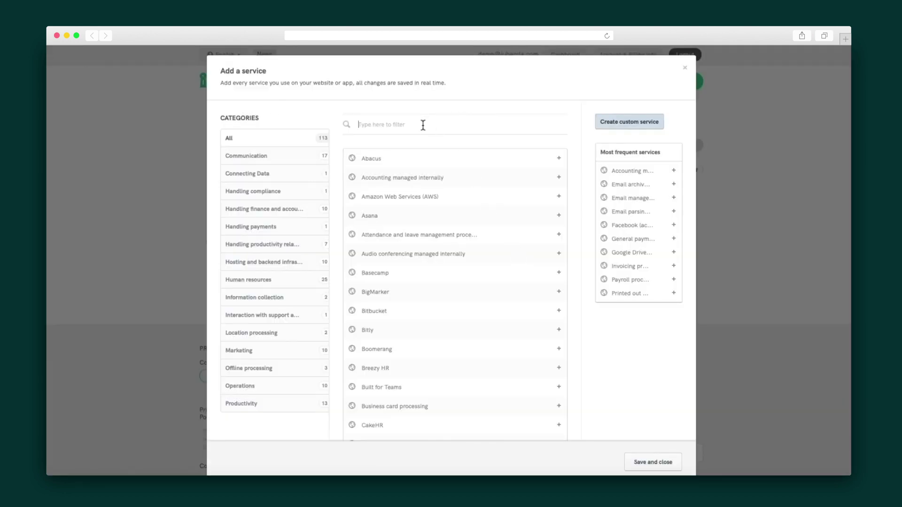
type("payroll")
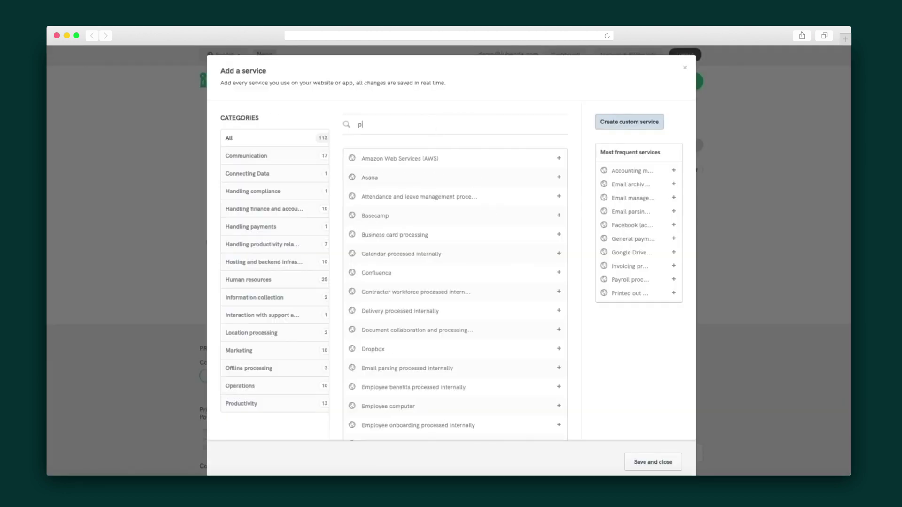
left_click(559, 158)
left_click(409, 357)
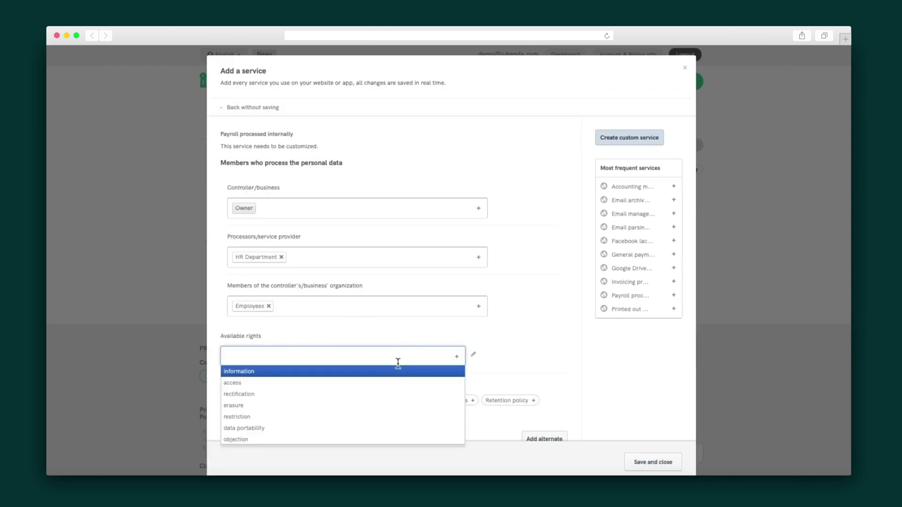